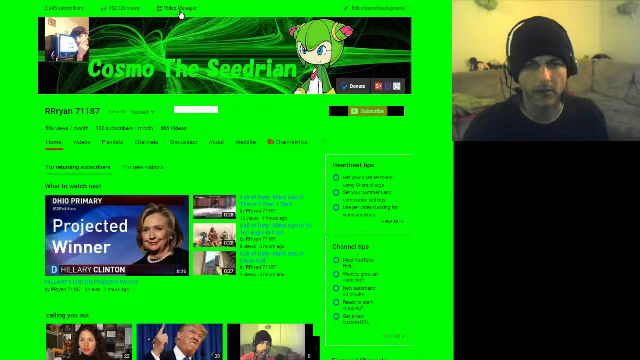
Step: Go from the Video Manager upload list to the channel's Status and Features page
{"action": "left_click", "coordinate": [173, 16]}
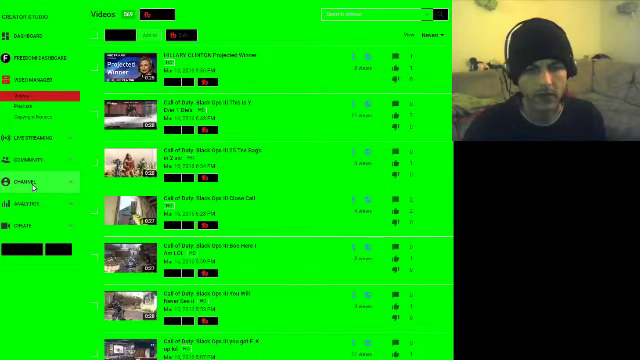
{"action": "left_click", "coordinate": [33, 186]}
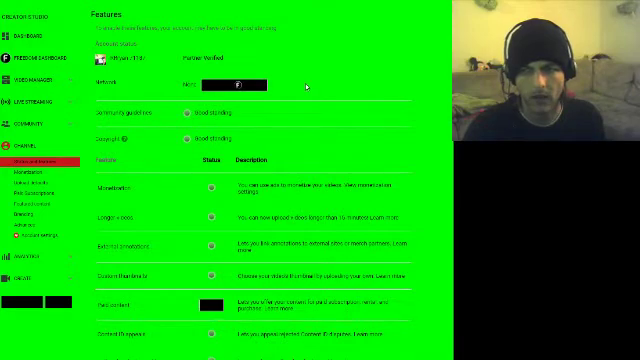
{"action": "scroll", "coordinate": [306, 86], "scroll_direction": "down", "scroll_amount": 2}
{"action": "scroll", "coordinate": [130, 37], "scroll_direction": "down", "scroll_amount": 1}
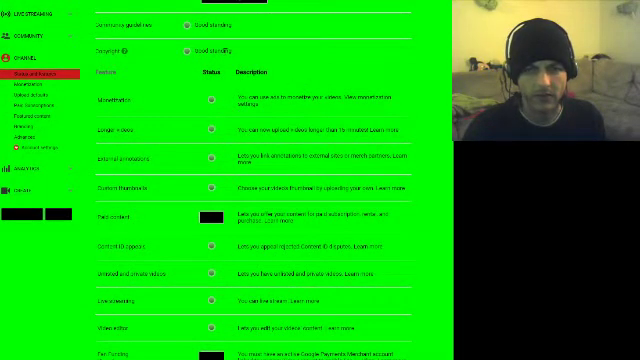
{"action": "scroll", "coordinate": [300, 57], "scroll_direction": "down", "scroll_amount": 3}
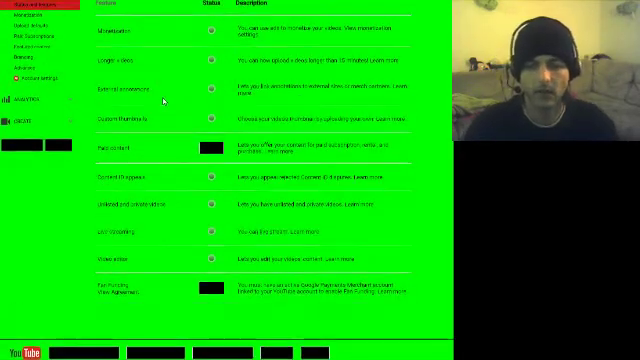
{"action": "scroll", "coordinate": [162, 120], "scroll_direction": "down", "scroll_amount": 1}
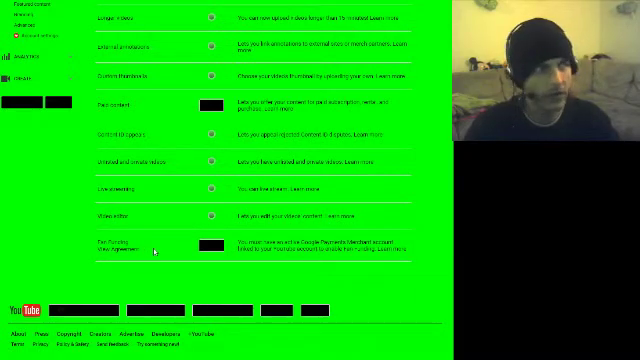
Step: Enable Fan Funding from its row on the Status and Features page
{"action": "left_click", "coordinate": [209, 246]}
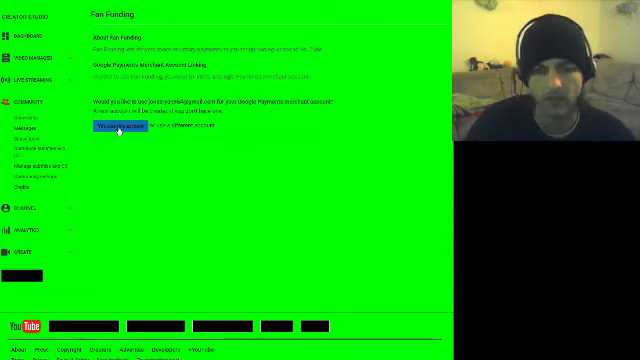
Step: Use the current account for the merchant account and start on the Business name field
{"action": "left_click", "coordinate": [106, 127]}
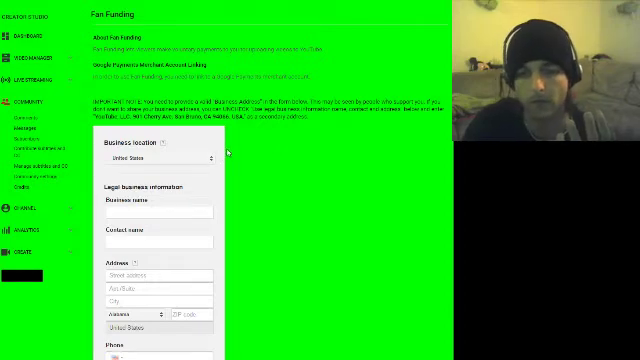
{"action": "scroll", "coordinate": [183, 170], "scroll_direction": "down", "scroll_amount": 3}
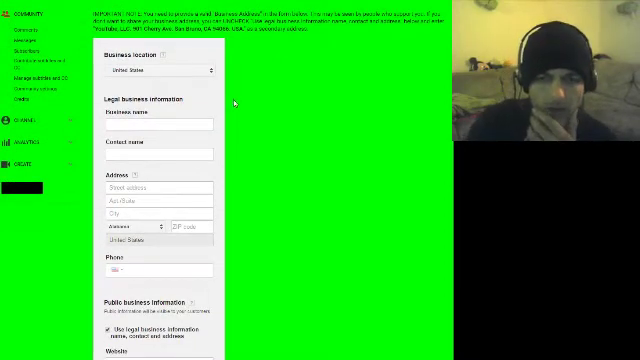
{"action": "left_click", "coordinate": [108, 119]}
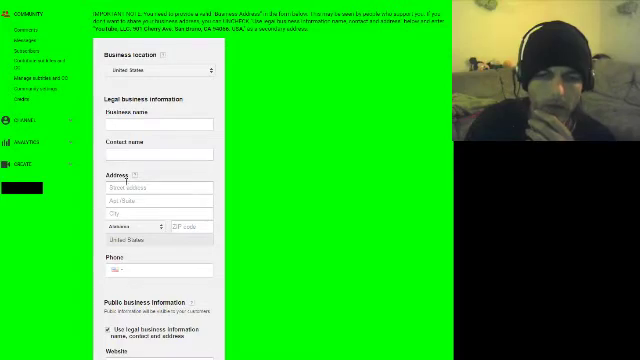
{"action": "scroll", "coordinate": [128, 165], "scroll_direction": "down", "scroll_amount": 1}
{"action": "scroll", "coordinate": [126, 167], "scroll_direction": "down", "scroll_amount": 1}
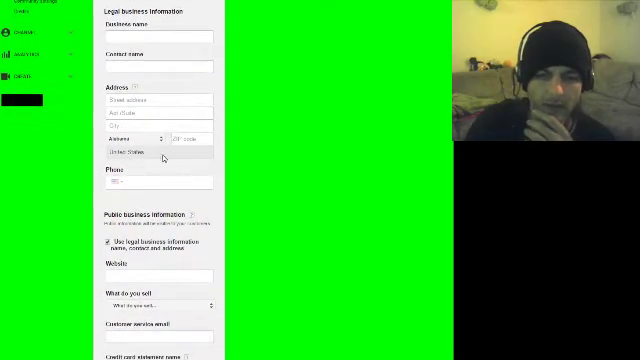
{"action": "scroll", "coordinate": [104, 170], "scroll_direction": "down", "scroll_amount": 1}
{"action": "scroll", "coordinate": [96, 168], "scroll_direction": "down", "scroll_amount": 1}
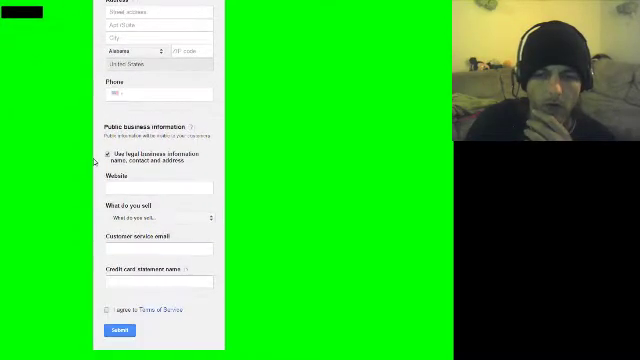
{"action": "scroll", "coordinate": [90, 148], "scroll_direction": "down", "scroll_amount": 1}
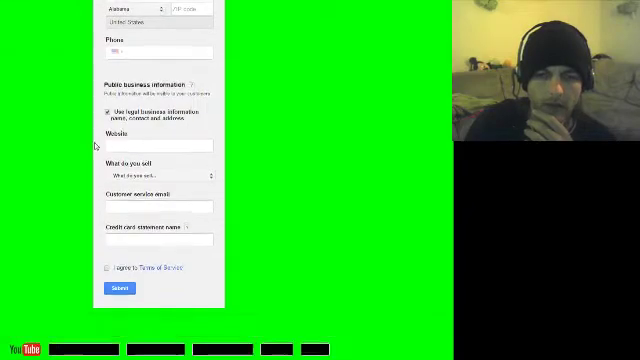
{"action": "scroll", "coordinate": [94, 144], "scroll_direction": "up", "scroll_amount": 1}
{"action": "scroll", "coordinate": [230, 120], "scroll_direction": "up", "scroll_amount": 6}
{"action": "scroll", "coordinate": [264, 104], "scroll_direction": "up", "scroll_amount": 1}
{"action": "scroll", "coordinate": [257, 126], "scroll_direction": "down", "scroll_amount": 5}
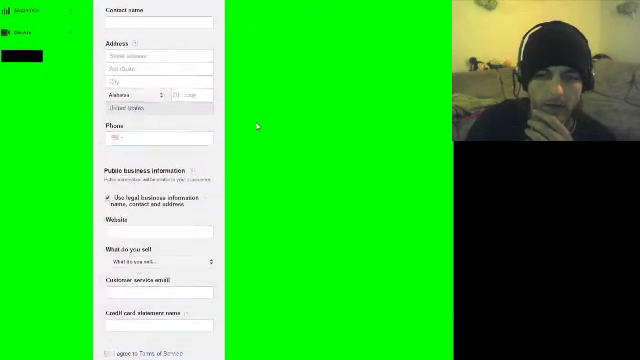
{"action": "scroll", "coordinate": [257, 126], "scroll_direction": "down", "scroll_amount": 3}
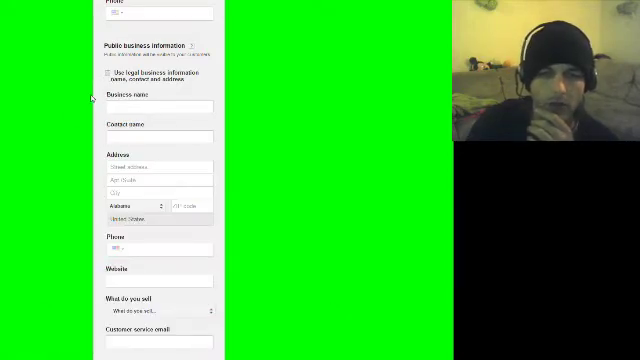
{"action": "scroll", "coordinate": [67, 122], "scroll_direction": "down", "scroll_amount": 2}
{"action": "scroll", "coordinate": [67, 122], "scroll_direction": "down", "scroll_amount": 1}
{"action": "scroll", "coordinate": [66, 120], "scroll_direction": "up", "scroll_amount": 2}
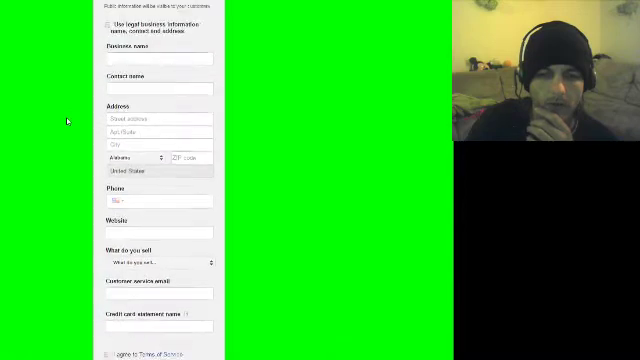
{"action": "left_click", "coordinate": [124, 33]}
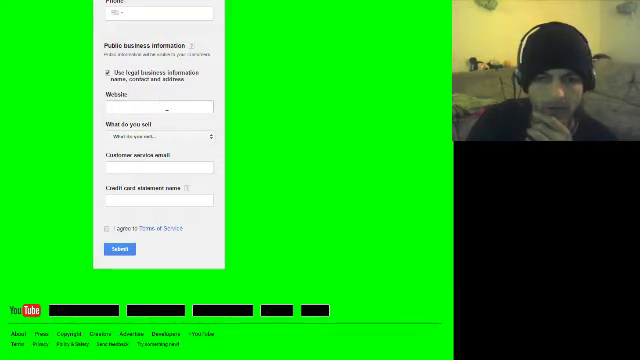
{"action": "left_click", "coordinate": [210, 140]}
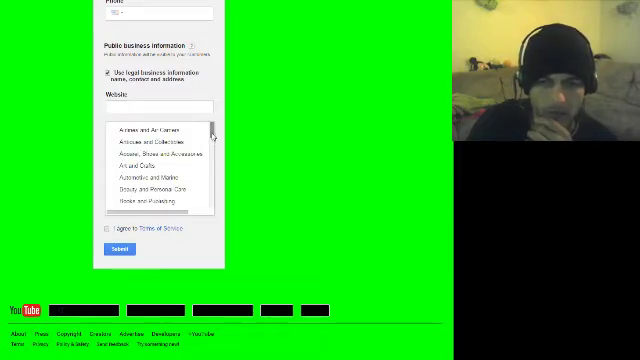
{"action": "scroll", "coordinate": [211, 135], "scroll_direction": "down", "scroll_amount": 1}
{"action": "scroll", "coordinate": [211, 135], "scroll_direction": "down", "scroll_amount": 1}
{"action": "scroll", "coordinate": [211, 135], "scroll_direction": "down", "scroll_amount": 1}
{"action": "scroll", "coordinate": [211, 137], "scroll_direction": "up", "scroll_amount": 1}
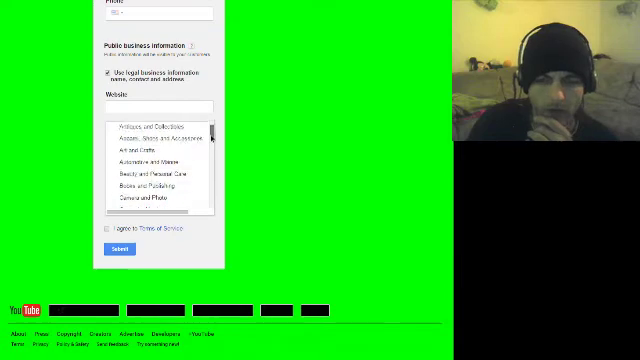
{"action": "scroll", "coordinate": [211, 135], "scroll_direction": "up", "scroll_amount": 1}
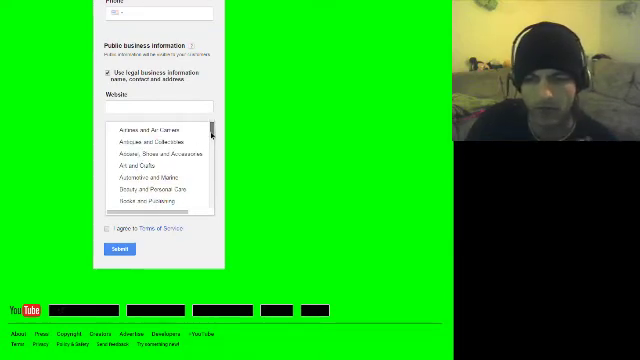
{"action": "scroll", "coordinate": [210, 135], "scroll_direction": "down", "scroll_amount": 1}
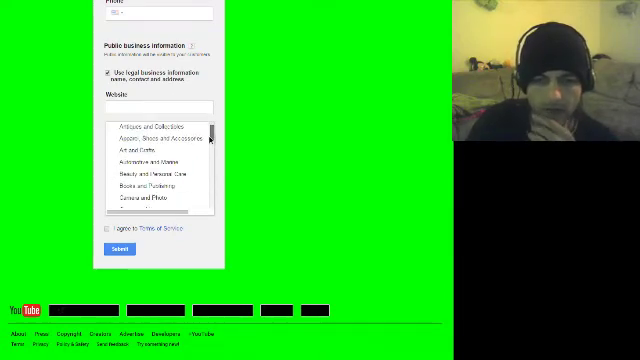
{"action": "left_click_drag", "start_coordinate": [210, 139], "coordinate": [212, 179]}
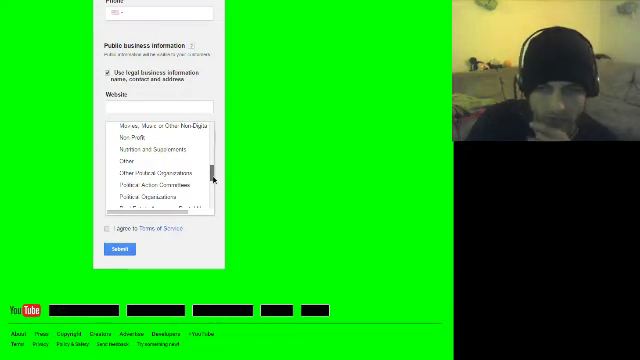
{"action": "left_click_drag", "start_coordinate": [212, 179], "coordinate": [212, 178]}
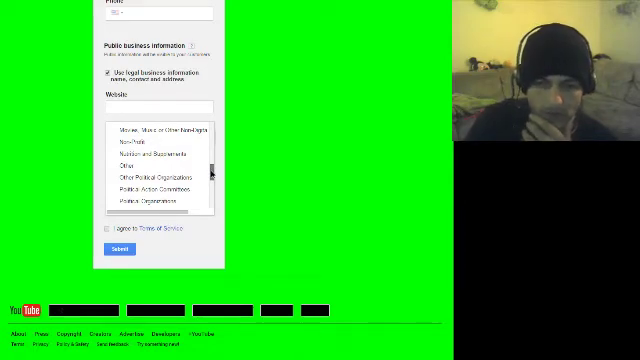
{"action": "mouse_move", "coordinate": [211, 173]}
{"action": "left_mouse_down"}
{"action": "mouse_move", "coordinate": [208, 203]}
{"action": "mouse_move", "coordinate": [211, 171]}
{"action": "left_mouse_up"}
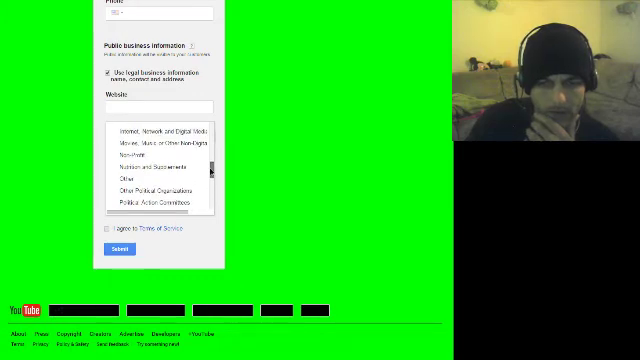
{"action": "left_click_drag", "start_coordinate": [211, 171], "coordinate": [211, 174]}
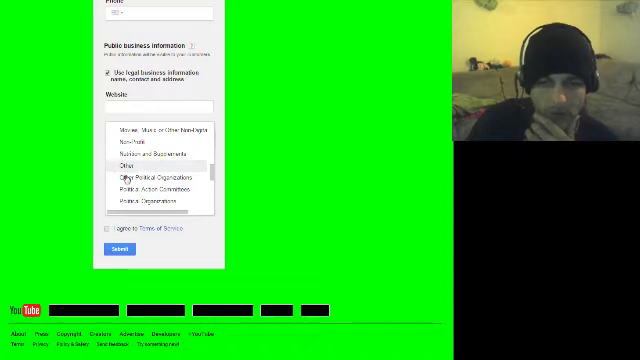
{"action": "mouse_move", "coordinate": [211, 171]}
{"action": "left_mouse_down"}
{"action": "mouse_move", "coordinate": [209, 205]}
{"action": "mouse_move", "coordinate": [211, 171]}
{"action": "left_mouse_up"}
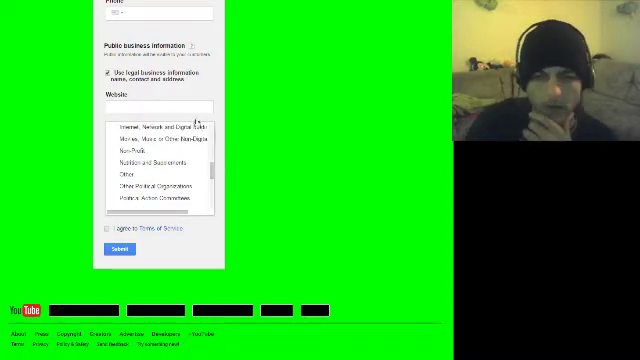
{"action": "left_click", "coordinate": [222, 167]}
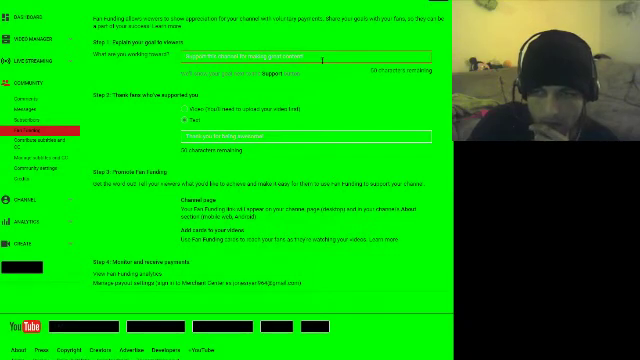
Step: Begin editing the Fan Funding thank-you message
{"action": "left_click", "coordinate": [274, 140]}
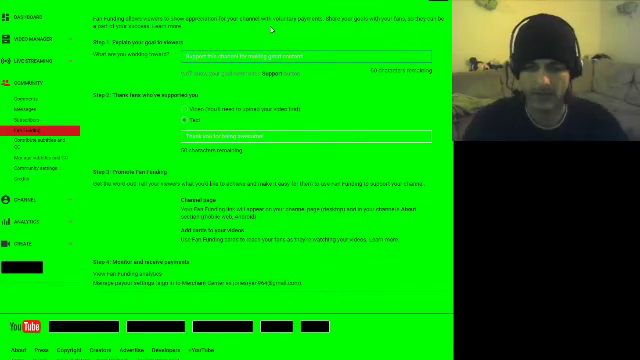
{"action": "scroll", "coordinate": [170, 146], "scroll_direction": "down", "scroll_amount": 1}
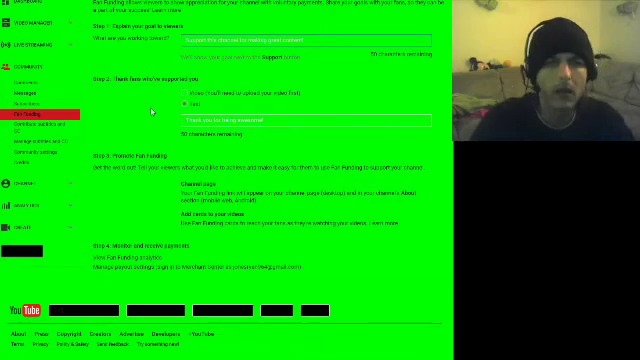
{"action": "scroll", "coordinate": [113, 112], "scroll_direction": "up", "scroll_amount": 1}
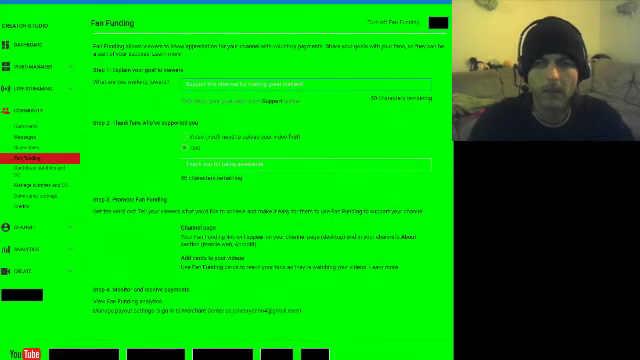
{"action": "scroll", "coordinate": [235, 58], "scroll_direction": "up", "scroll_amount": 5}
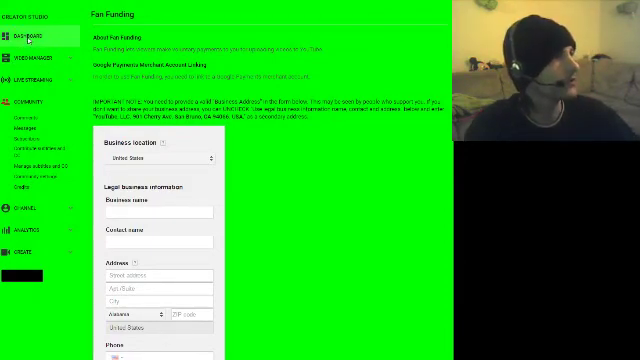
Step: Return to the channel dashboard
{"action": "left_click", "coordinate": [28, 40]}
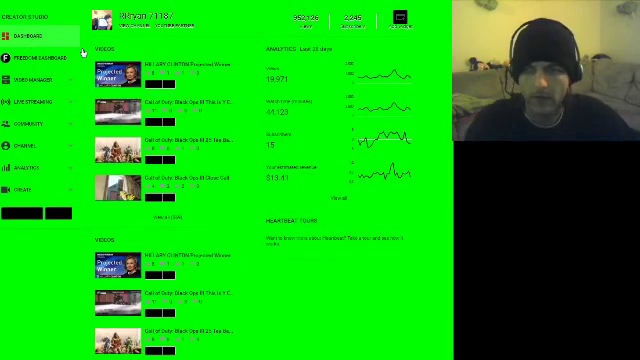
{"action": "scroll", "coordinate": [83, 52], "scroll_direction": "down", "scroll_amount": 1}
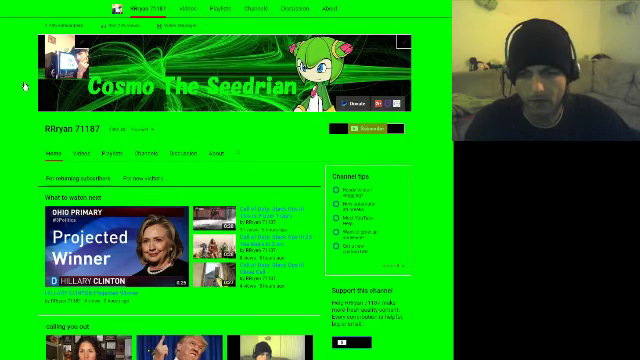
{"action": "scroll", "coordinate": [25, 86], "scroll_direction": "down", "scroll_amount": 2}
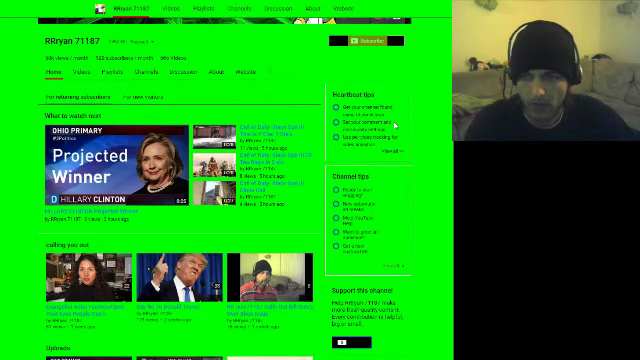
{"action": "scroll", "coordinate": [395, 126], "scroll_direction": "down", "scroll_amount": 1}
{"action": "scroll", "coordinate": [395, 126], "scroll_direction": "down", "scroll_amount": 1}
{"action": "scroll", "coordinate": [400, 130], "scroll_direction": "down", "scroll_amount": 2}
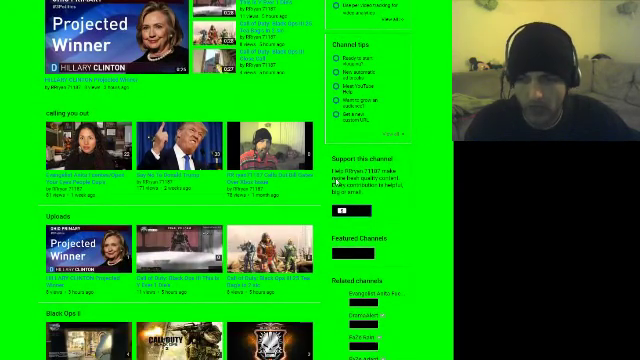
{"action": "scroll", "coordinate": [367, 166], "scroll_direction": "down", "scroll_amount": 1}
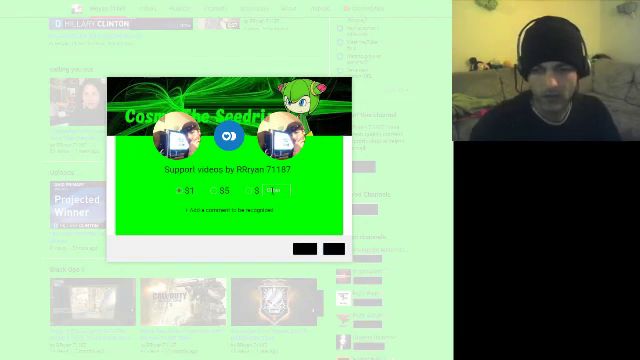
Step: Open the donation's optional comment box, use the dialog's bottom-right button, then close the dialog
{"action": "left_click", "coordinate": [220, 211]}
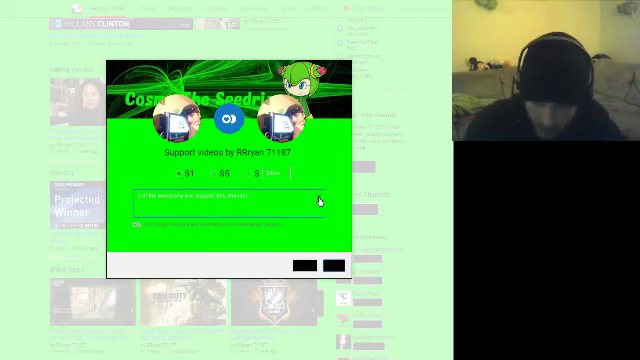
{"action": "left_click", "coordinate": [336, 268]}
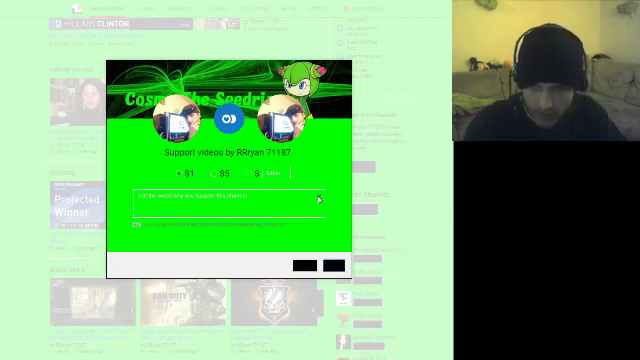
{"action": "left_click", "coordinate": [427, 130]}
{"action": "scroll", "coordinate": [433, 104], "scroll_direction": "down", "scroll_amount": 5}
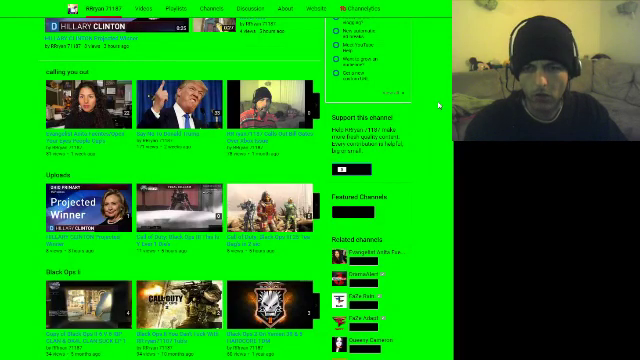
{"action": "scroll", "coordinate": [443, 106], "scroll_direction": "up", "scroll_amount": 2}
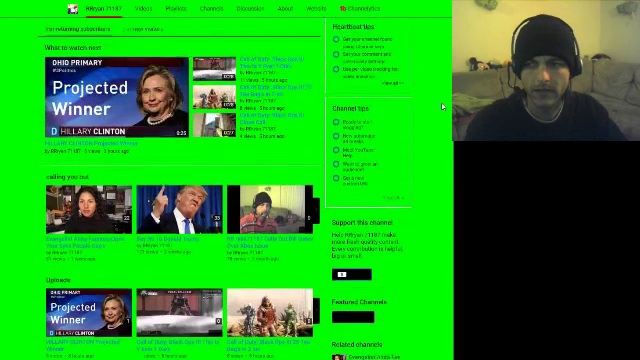
{"action": "scroll", "coordinate": [443, 106], "scroll_direction": "up", "scroll_amount": 2}
{"action": "scroll", "coordinate": [443, 106], "scroll_direction": "down", "scroll_amount": 2}
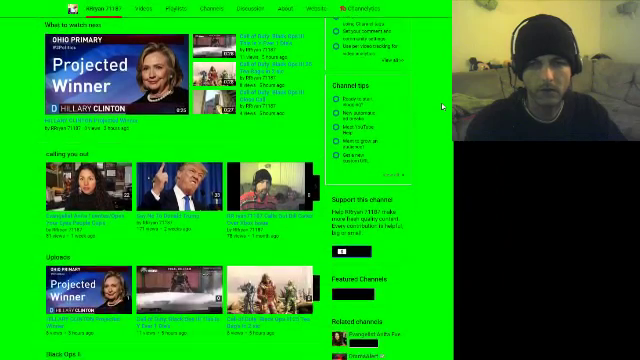
{"action": "scroll", "coordinate": [443, 106], "scroll_direction": "up", "scroll_amount": 2}
{"action": "scroll", "coordinate": [443, 106], "scroll_direction": "up", "scroll_amount": 2}
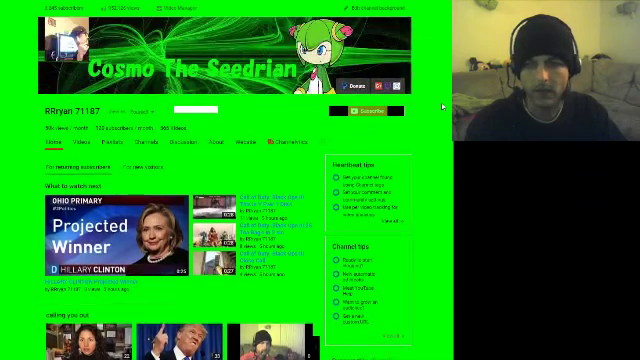